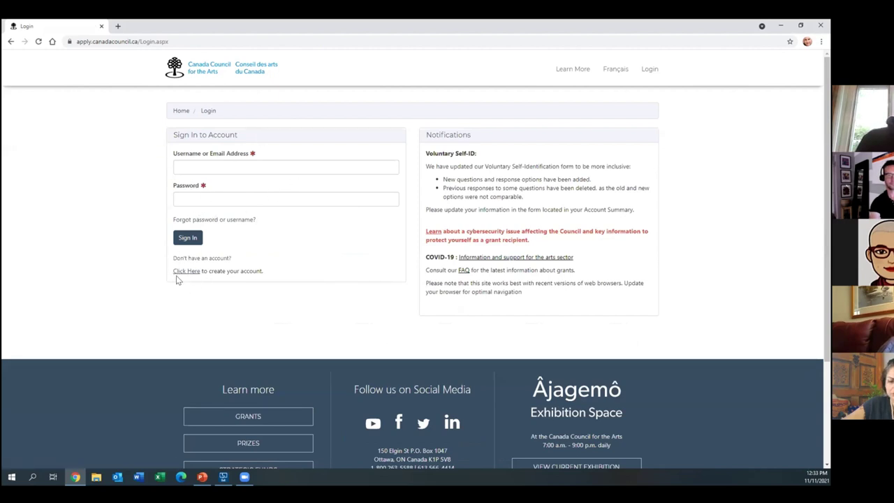
Examine the account creation form from the login page and return to the portal's home page
{"action": "left_click", "coordinate": [180, 271]}
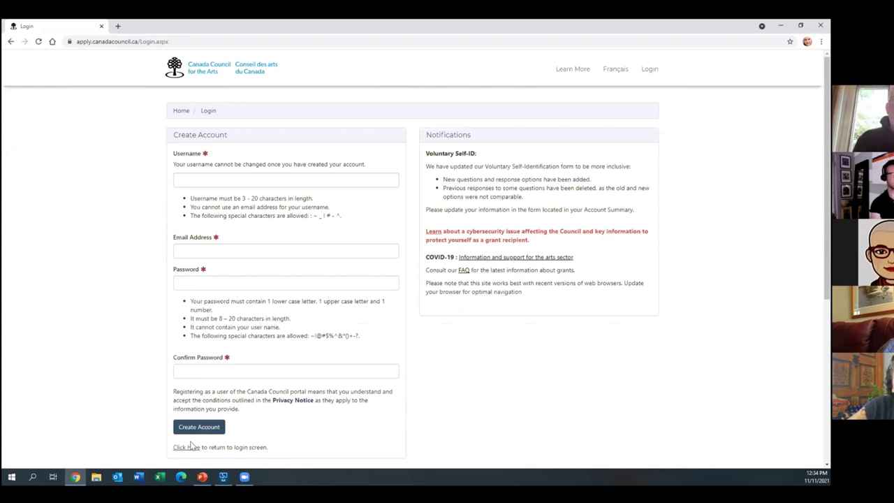
{"action": "left_click", "coordinate": [208, 67]}
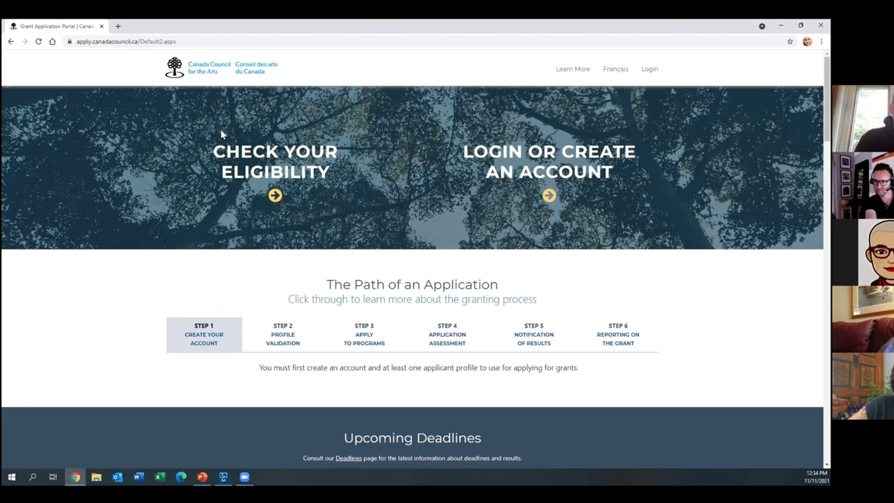
Open the eligibility check and set the applicant type to Individual
{"action": "left_click", "coordinate": [275, 196]}
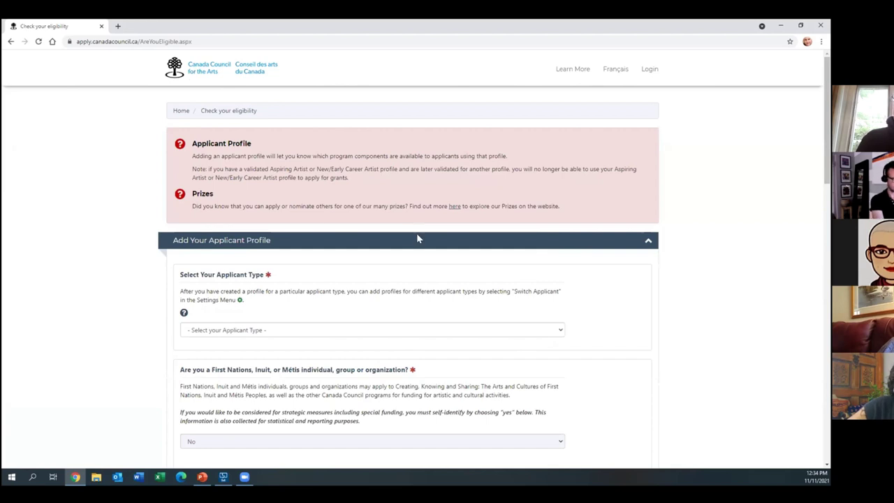
{"action": "scroll", "coordinate": [98, 255], "scroll_direction": "down", "scroll_amount": 1}
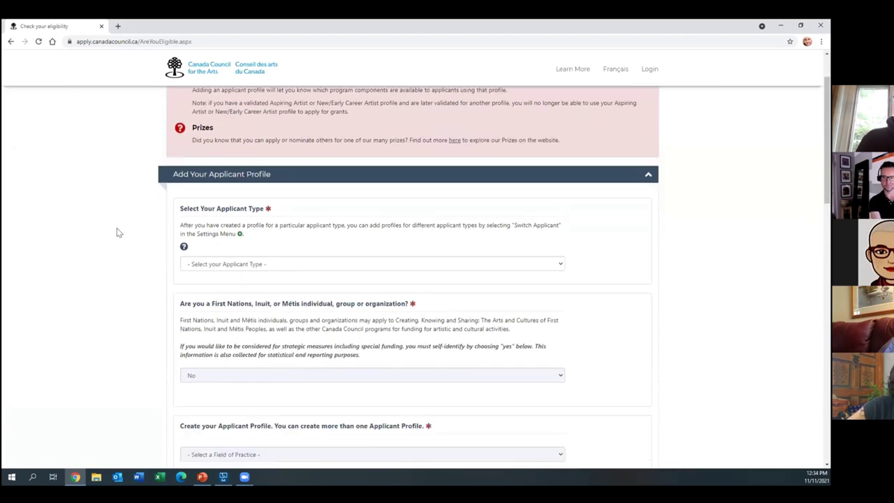
{"action": "scroll", "coordinate": [118, 232], "scroll_direction": "down", "scroll_amount": 1}
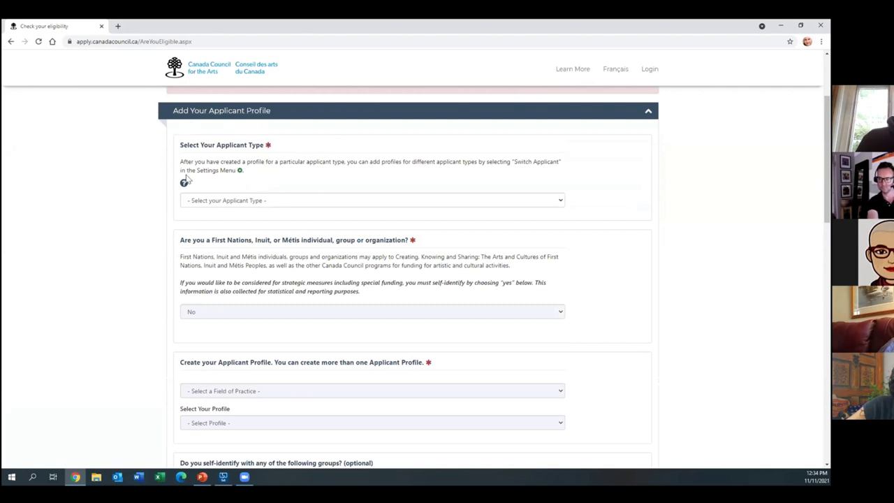
{"action": "left_click", "coordinate": [559, 201]}
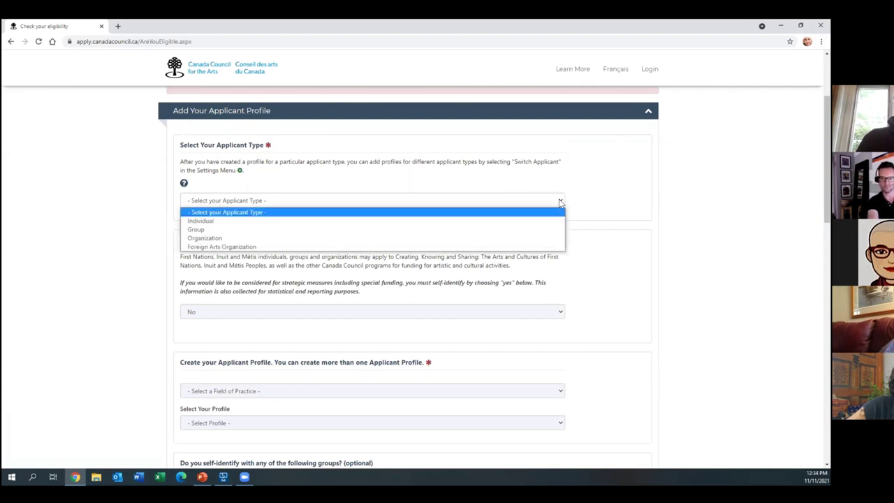
{"action": "left_click", "coordinate": [513, 225]}
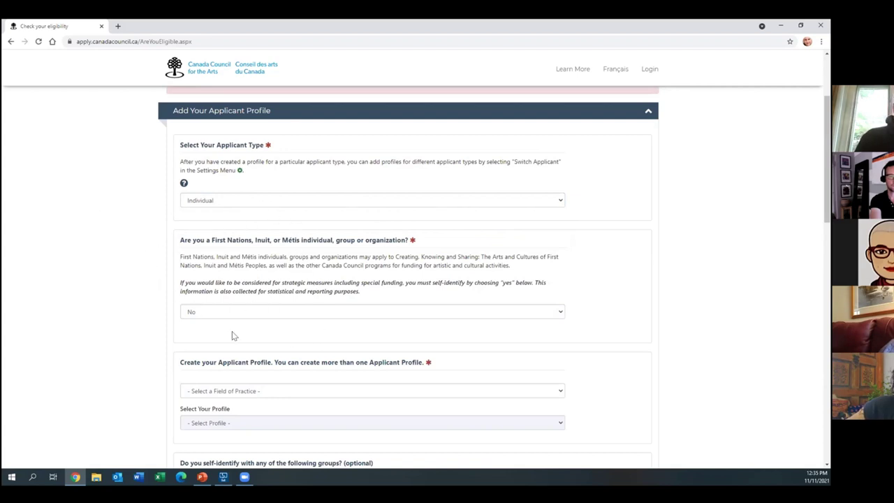
Answer Yes to the First Nations, Inuit, or Métis question and review the additional program and profile questions
{"action": "left_click", "coordinate": [560, 314]}
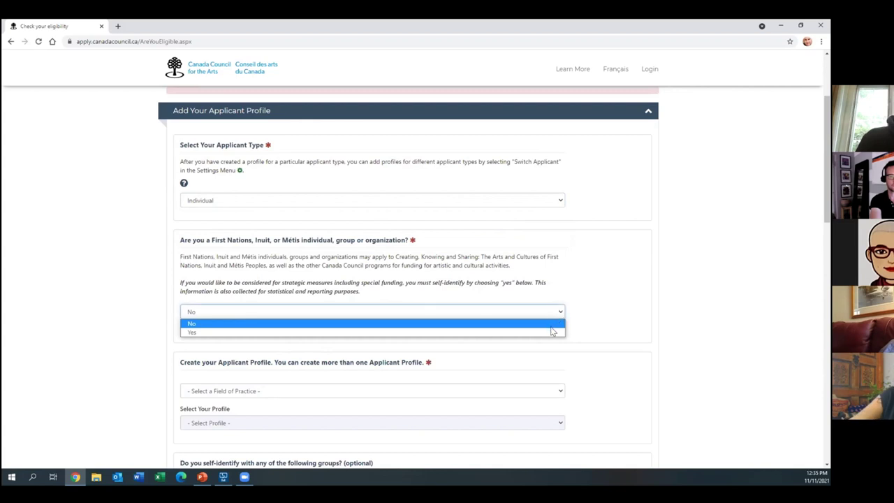
{"action": "left_click", "coordinate": [548, 332]}
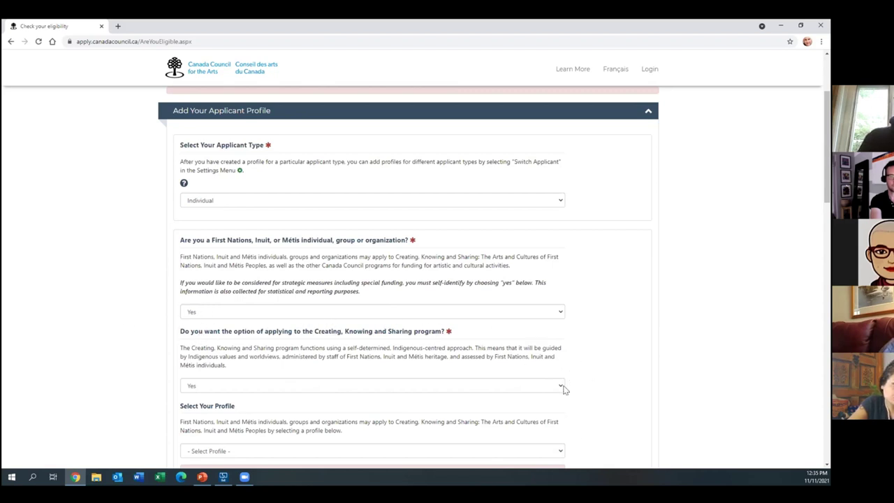
{"action": "scroll", "coordinate": [552, 407], "scroll_direction": "down", "scroll_amount": 1}
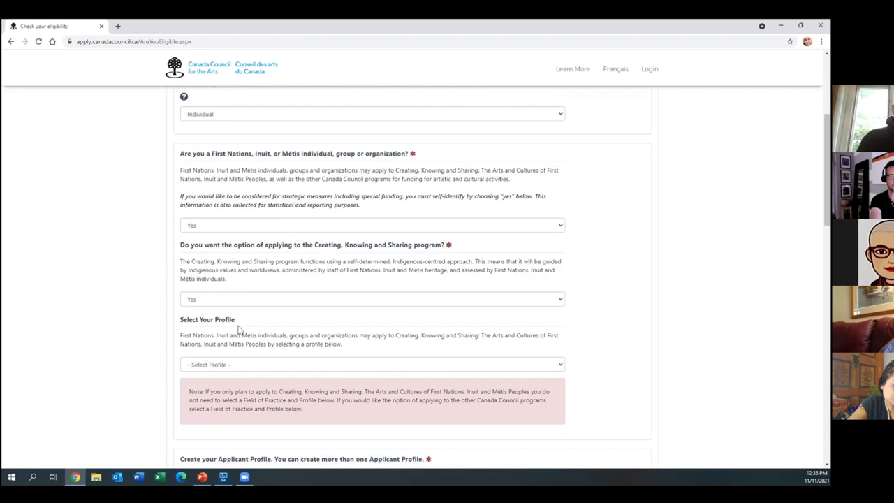
Set the First Nations, Inuit, or Métis question back to No
{"action": "left_click", "coordinate": [560, 226]}
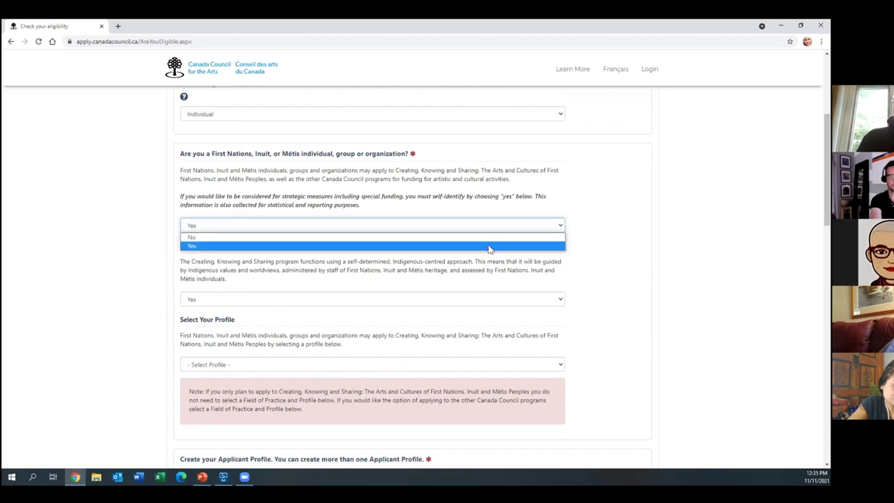
{"action": "left_click", "coordinate": [433, 237]}
{"action": "scroll", "coordinate": [433, 239], "scroll_direction": "up", "scroll_amount": 2}
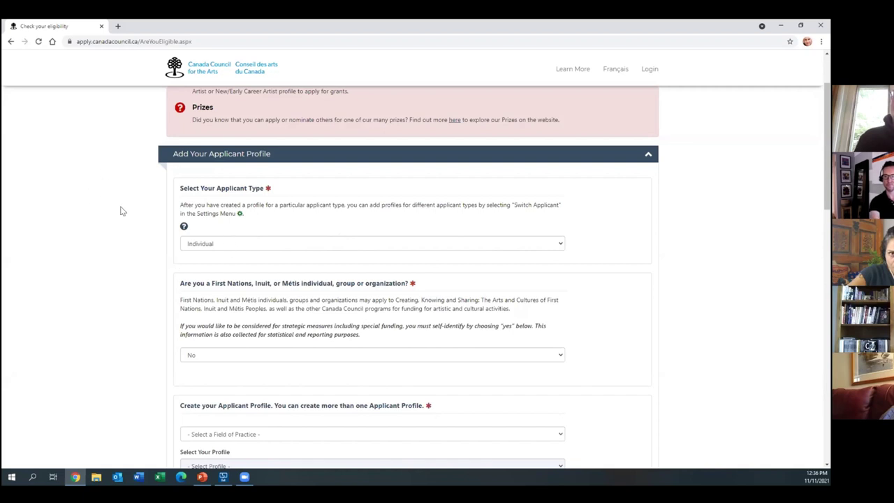
Set the applicant profile's field of practice to Deaf and Disability Arts and dismiss its description
{"action": "scroll", "coordinate": [214, 242], "scroll_direction": "down", "scroll_amount": 1}
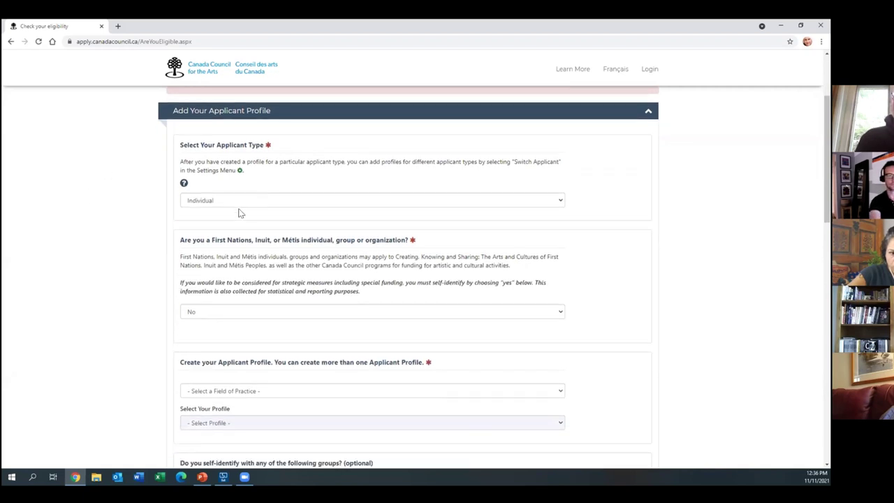
{"action": "scroll", "coordinate": [342, 250], "scroll_direction": "down", "scroll_amount": 1}
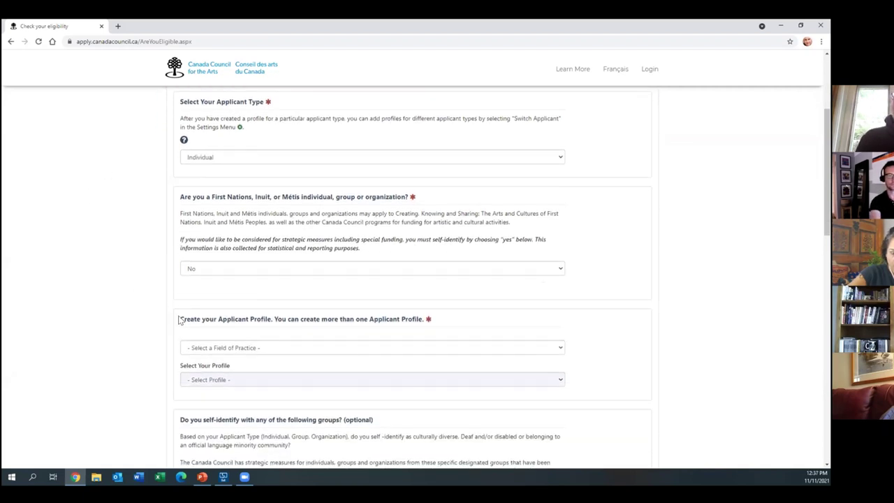
{"action": "scroll", "coordinate": [209, 313], "scroll_direction": "down", "scroll_amount": 1}
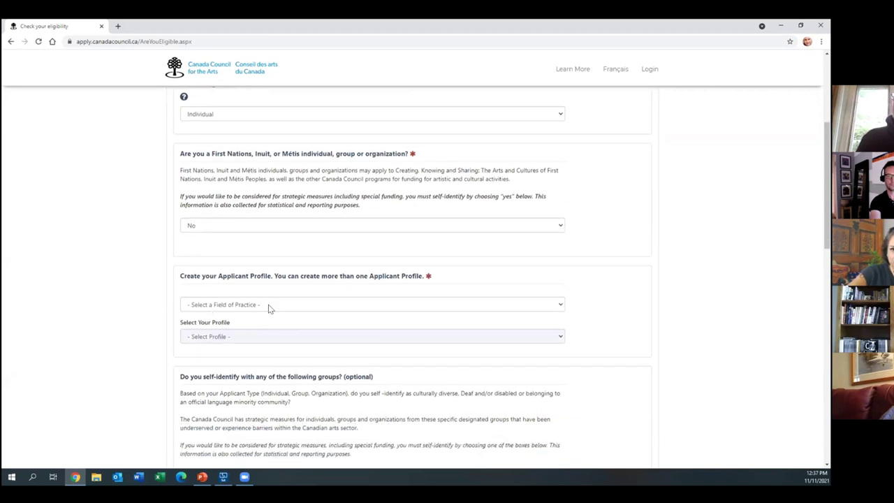
{"action": "left_click", "coordinate": [559, 306]}
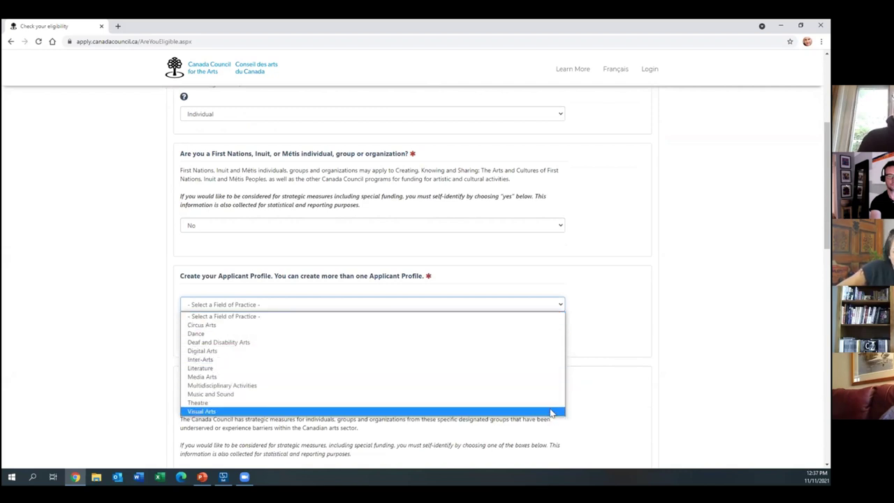
{"action": "left_click", "coordinate": [547, 345]}
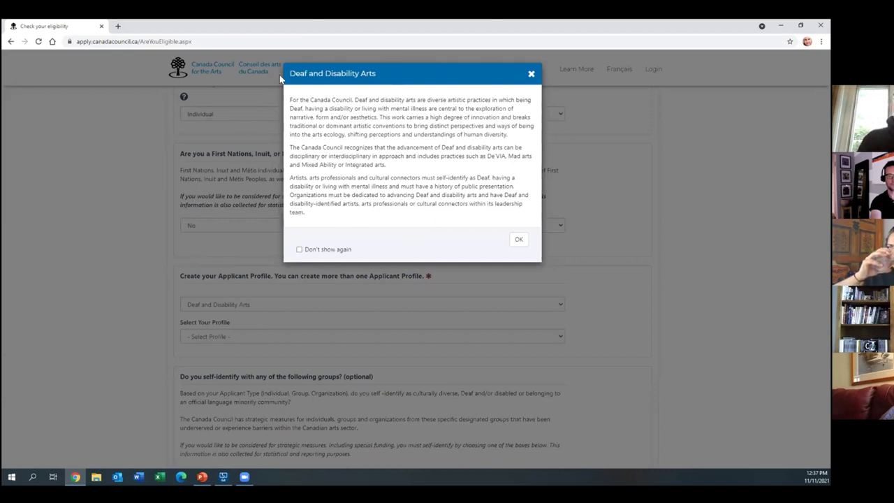
{"action": "left_click", "coordinate": [520, 240]}
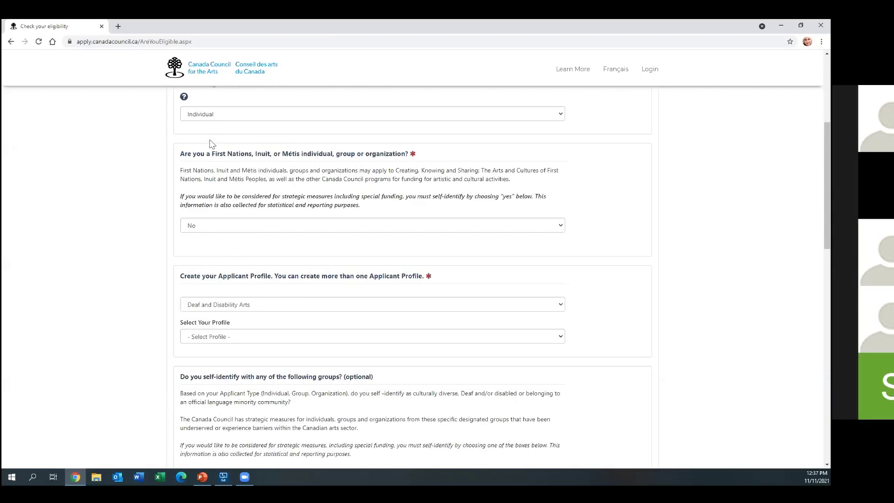
Examine the profile options offered for Deaf and Disability Arts without choosing one
{"action": "scroll", "coordinate": [209, 146], "scroll_direction": "up", "scroll_amount": 1}
{"action": "scroll", "coordinate": [208, 279], "scroll_direction": "down", "scroll_amount": 1}
{"action": "scroll", "coordinate": [202, 328], "scroll_direction": "down", "scroll_amount": 1}
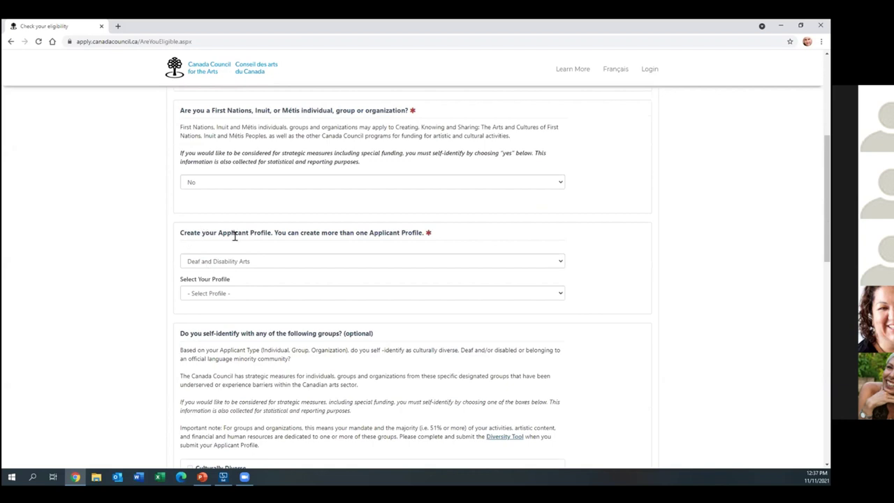
{"action": "left_click", "coordinate": [560, 296]}
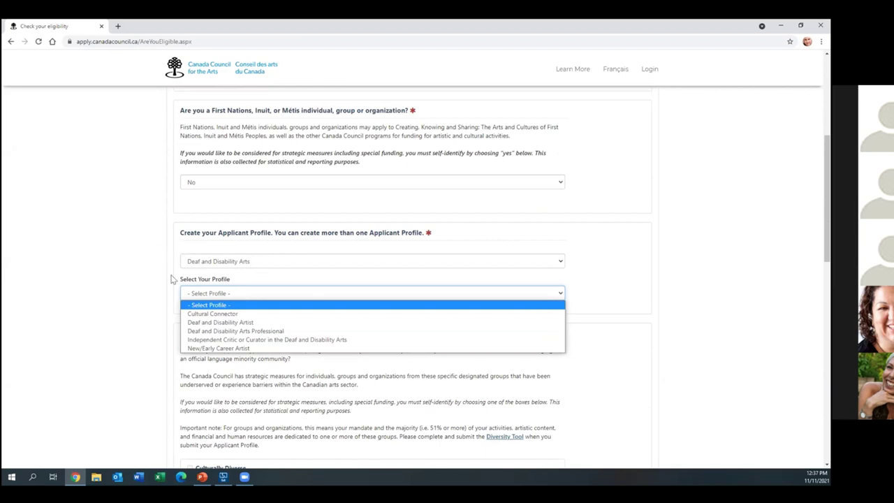
{"action": "left_click", "coordinate": [632, 268]}
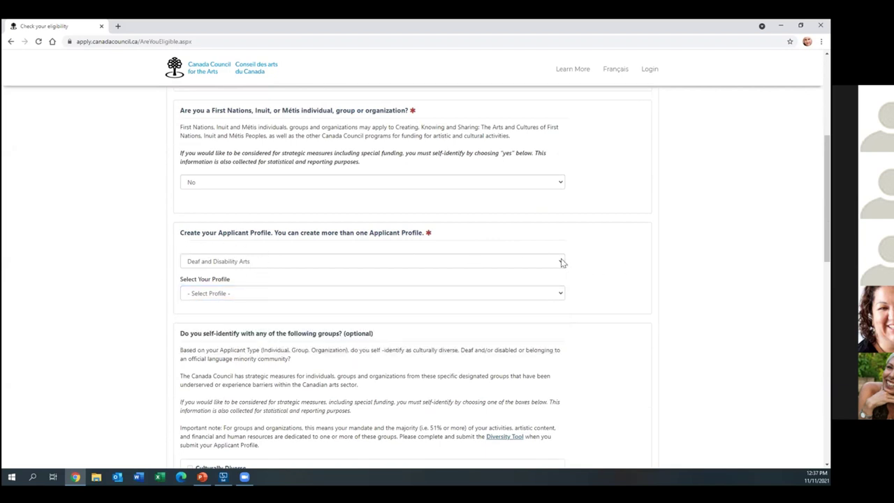
Change the field of practice to Theatre and dismiss its description
{"action": "left_click", "coordinate": [561, 261]}
{"action": "left_click", "coordinate": [394, 359]}
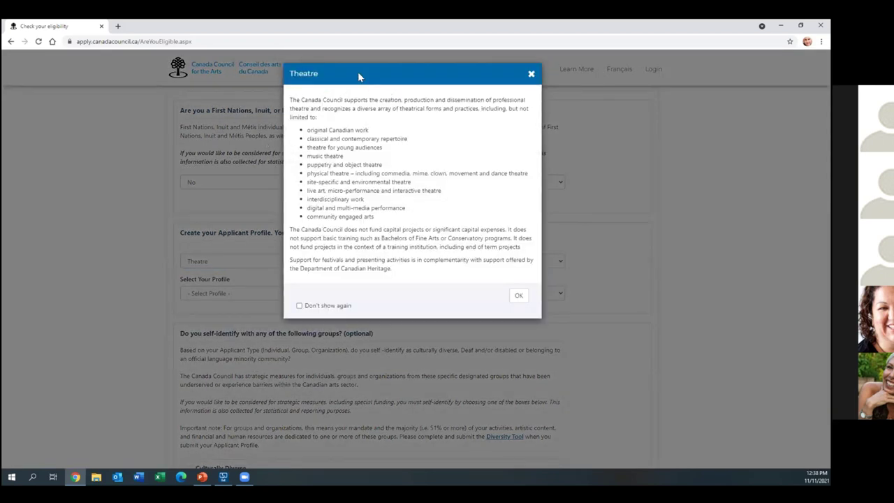
{"action": "left_click", "coordinate": [518, 296]}
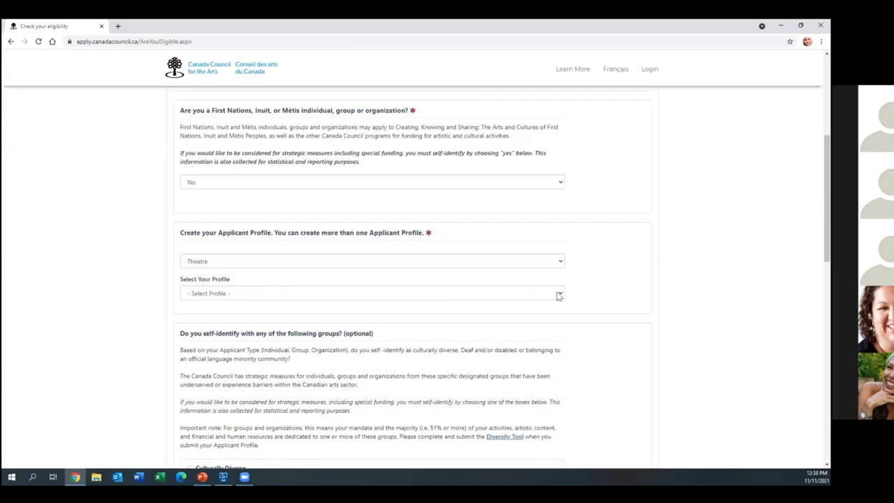
Choose the Playwright, Theatre Creator or Translator profile, review its eligibility criteria, and decline them as not met
{"action": "left_click", "coordinate": [562, 294]}
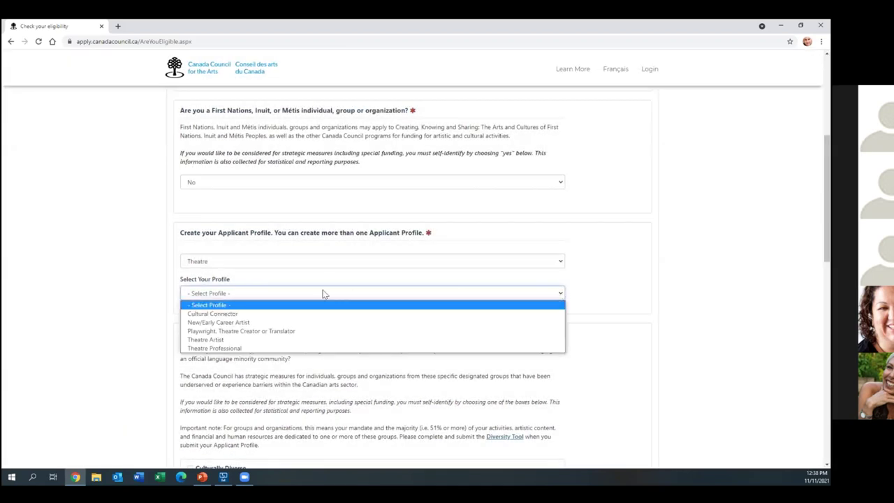
{"action": "left_click", "coordinate": [267, 331]}
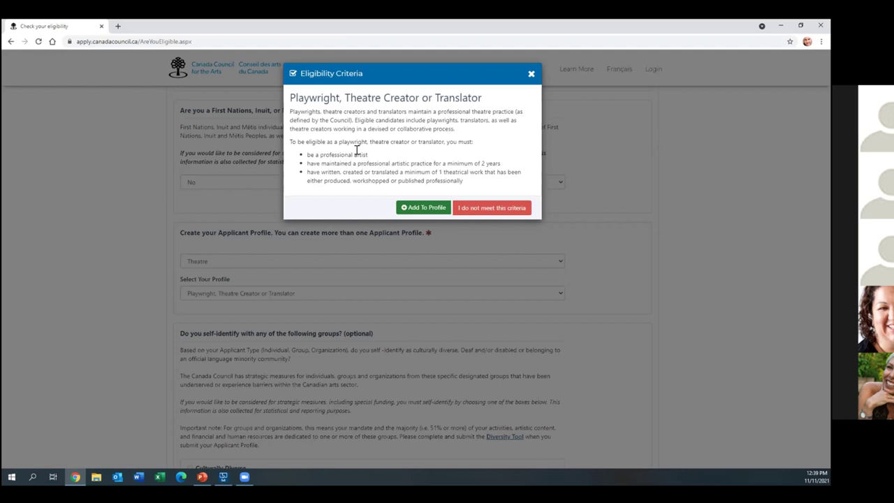
{"action": "left_click", "coordinate": [481, 209]}
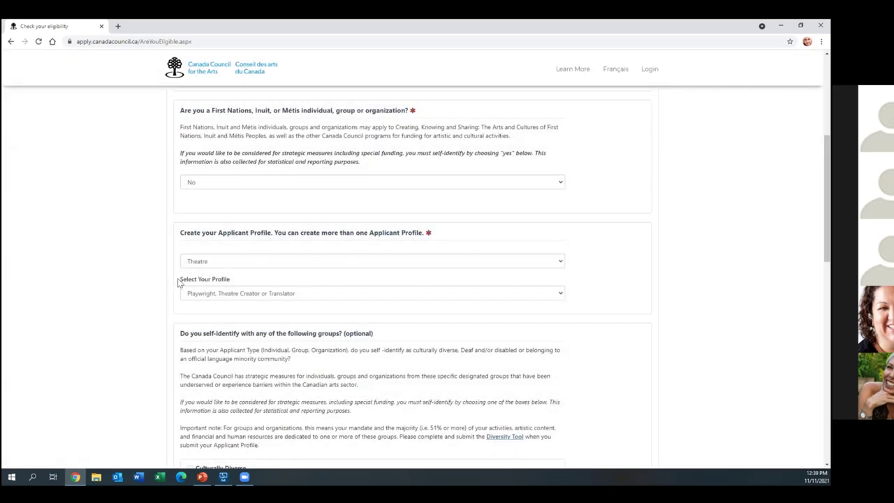
Choose the New/Early Career Artist profile, review its eligibility criteria, and close them without adding the profile
{"action": "left_click", "coordinate": [560, 292]}
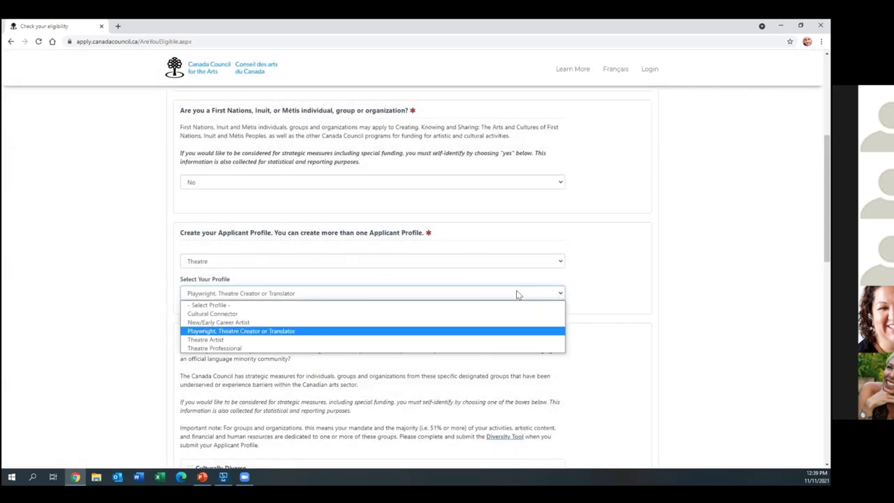
{"action": "left_click", "coordinate": [235, 322]}
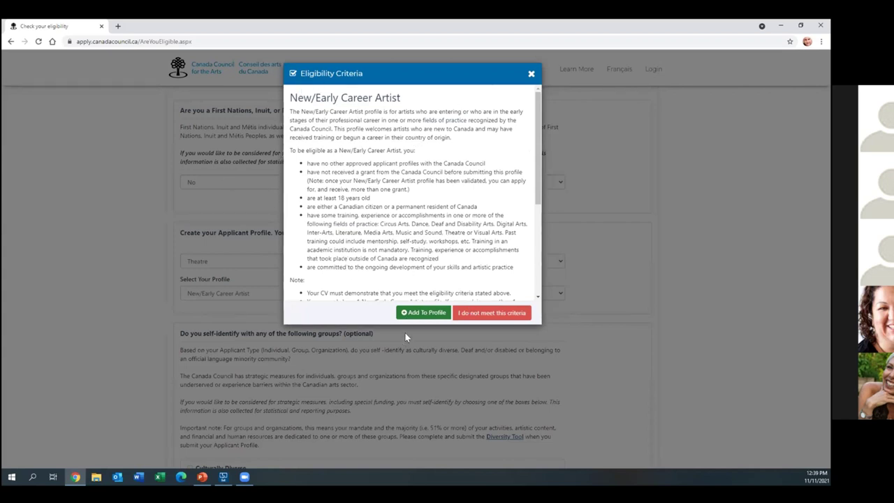
{"action": "left_click", "coordinate": [531, 75]}
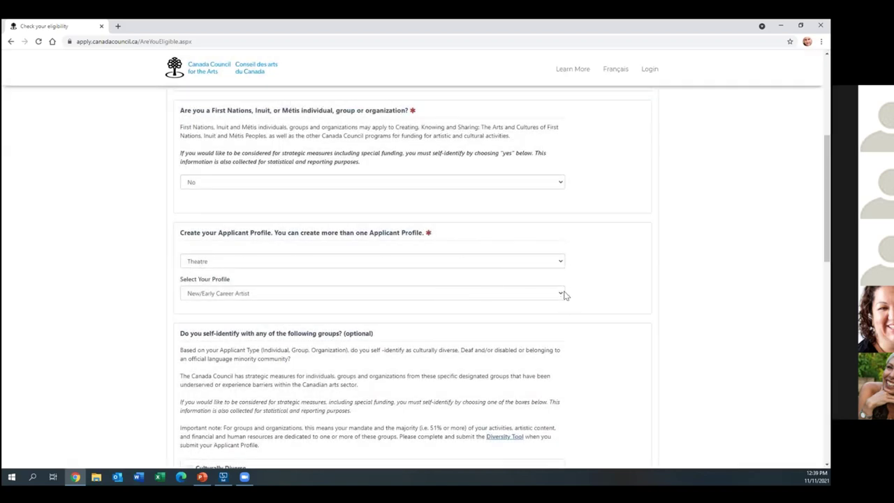
Review the available fields of practice and the profile options for Theatre
{"action": "left_click", "coordinate": [559, 264]}
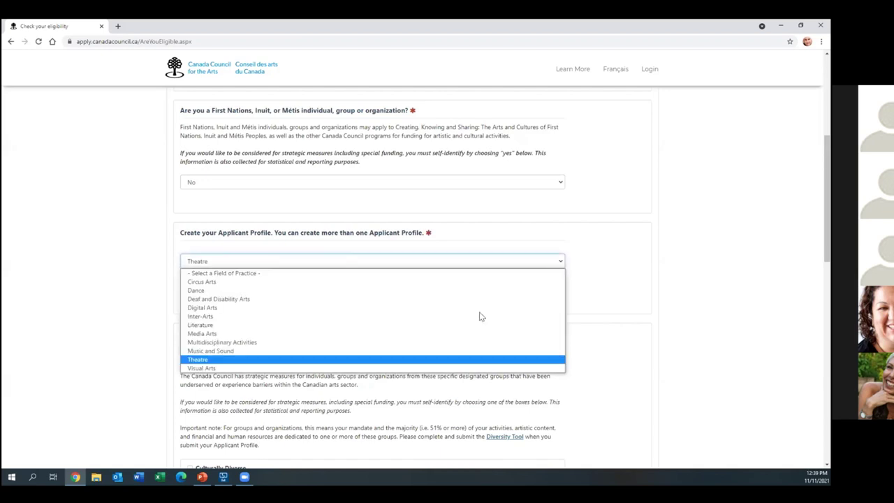
{"action": "left_click", "coordinate": [366, 364]}
{"action": "left_click", "coordinate": [560, 294]}
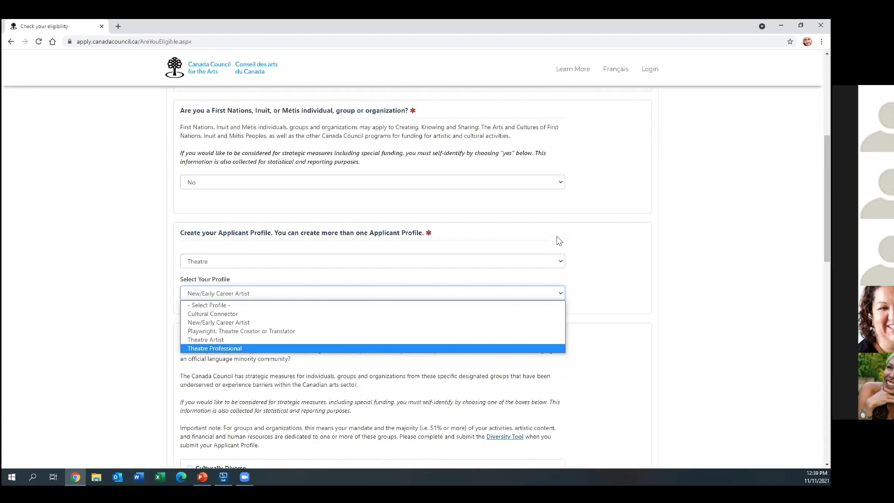
Set the field of practice to Dance, dismiss its description, and review the Dance profile options without choosing one
{"action": "left_click", "coordinate": [559, 262]}
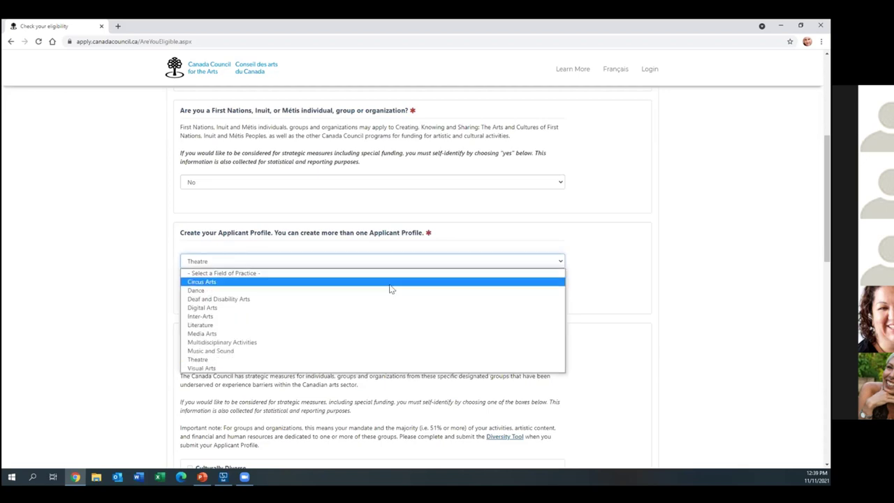
{"action": "left_click", "coordinate": [388, 290]}
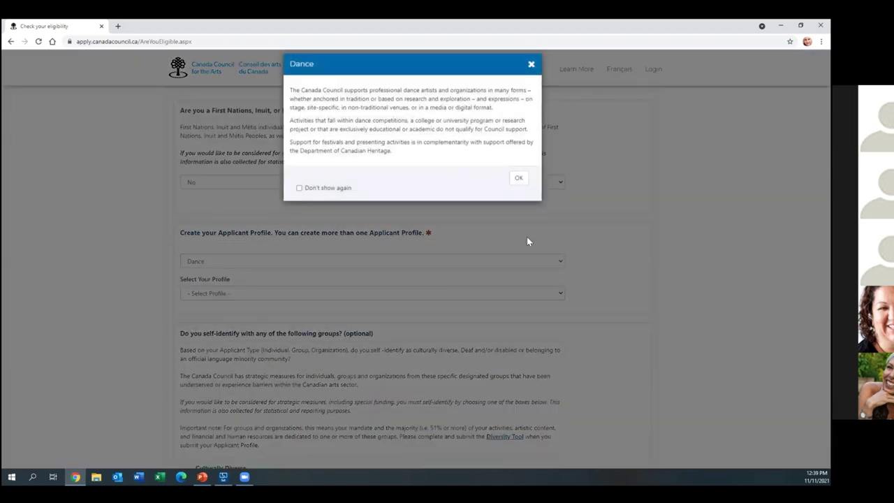
{"action": "left_click", "coordinate": [538, 262]}
{"action": "left_click", "coordinate": [556, 294]}
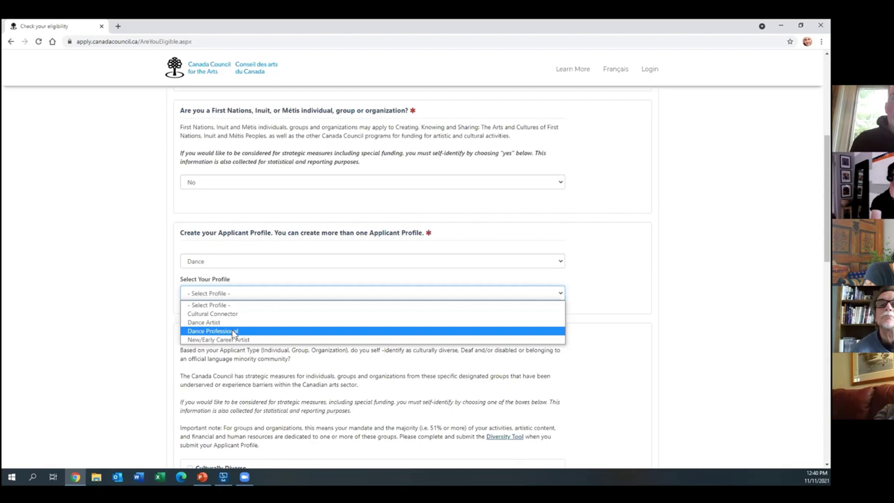
{"action": "left_click", "coordinate": [627, 286]}
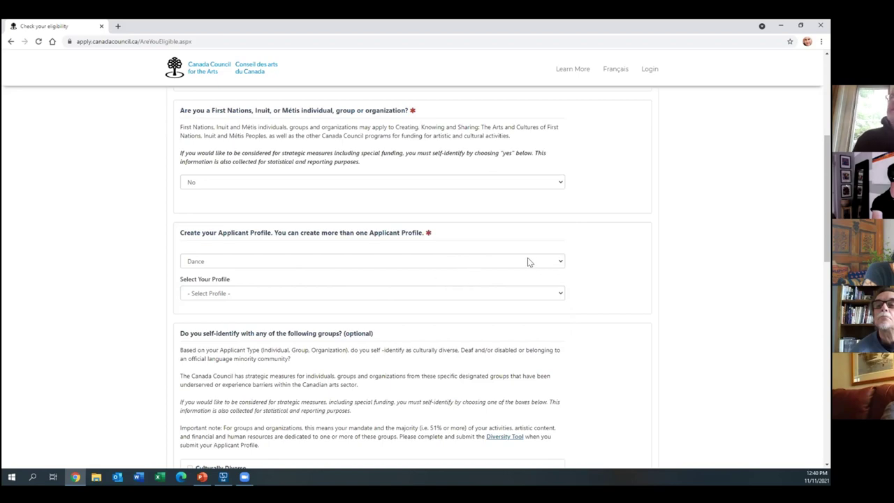
Choose the Dance Artist profile, add it to the applicant record, and opt to add more profiles
{"action": "left_click", "coordinate": [559, 297]}
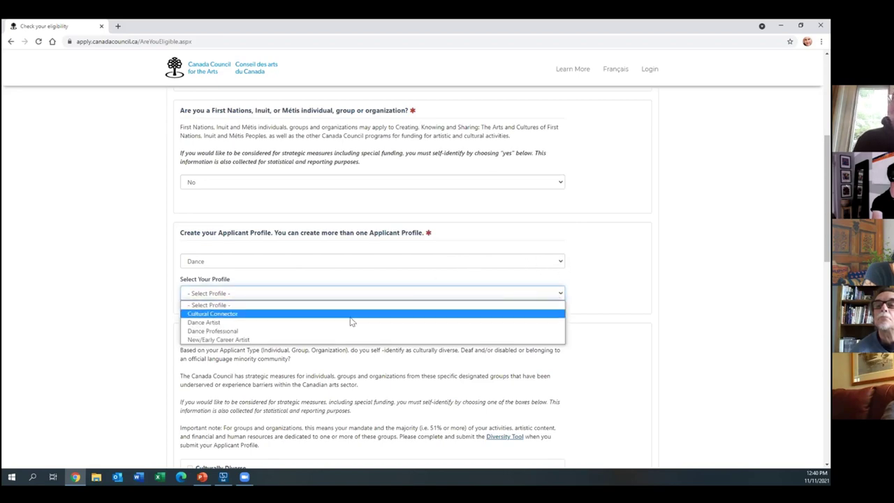
{"action": "left_click", "coordinate": [335, 313]}
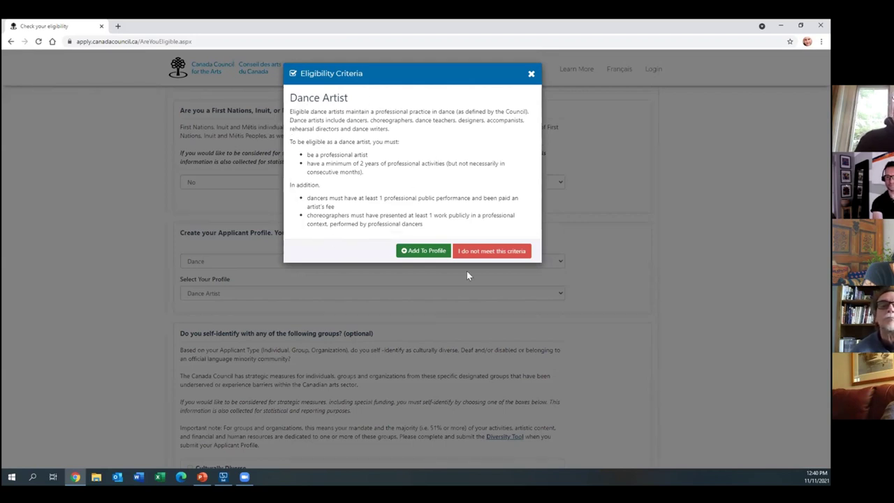
{"action": "left_click", "coordinate": [421, 252]}
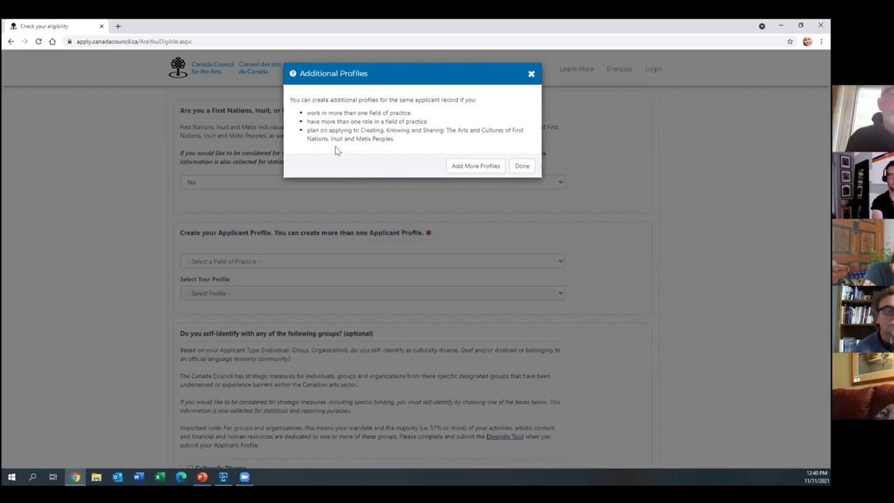
{"action": "left_click", "coordinate": [474, 166]}
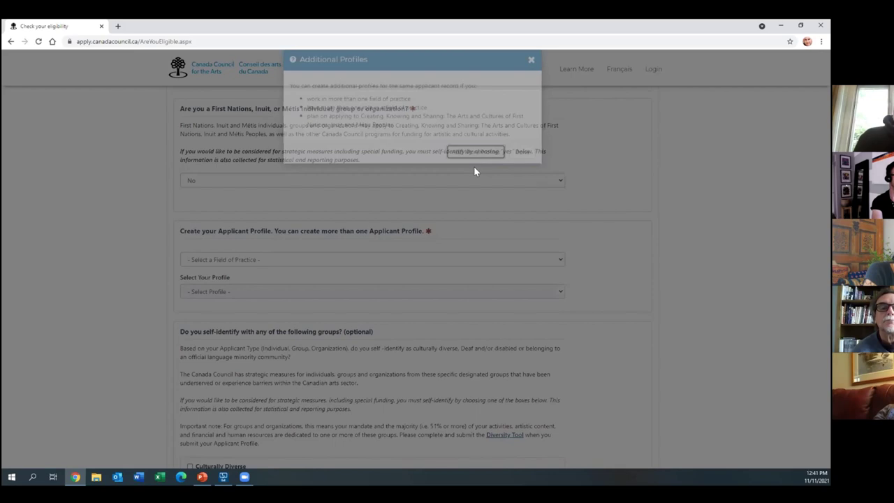
Add the Theatre Artist profile under the Theatre field of practice and finish adding profiles
{"action": "scroll", "coordinate": [557, 365], "scroll_direction": "down", "scroll_amount": 1}
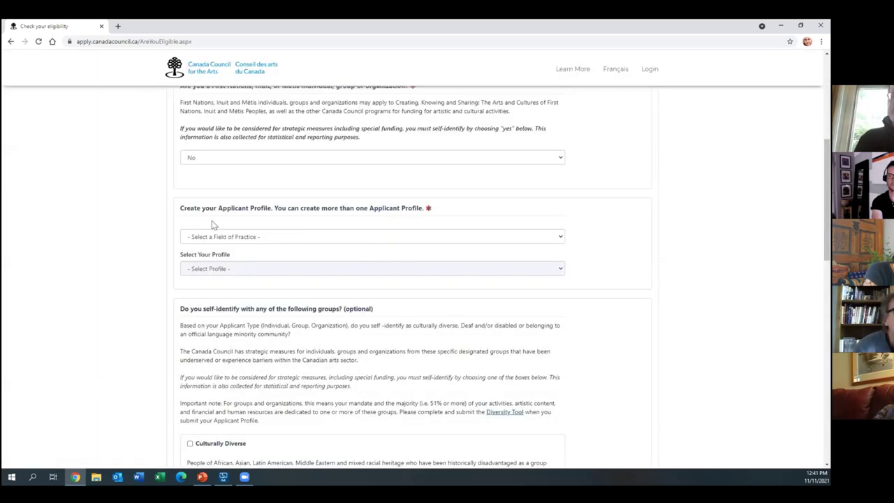
{"action": "left_click", "coordinate": [563, 239]}
{"action": "left_click", "coordinate": [455, 339]}
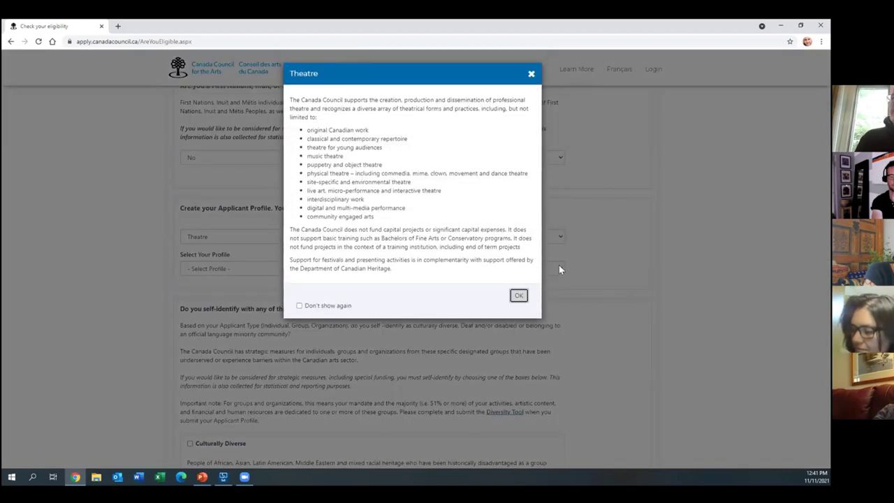
{"action": "left_click", "coordinate": [558, 269]}
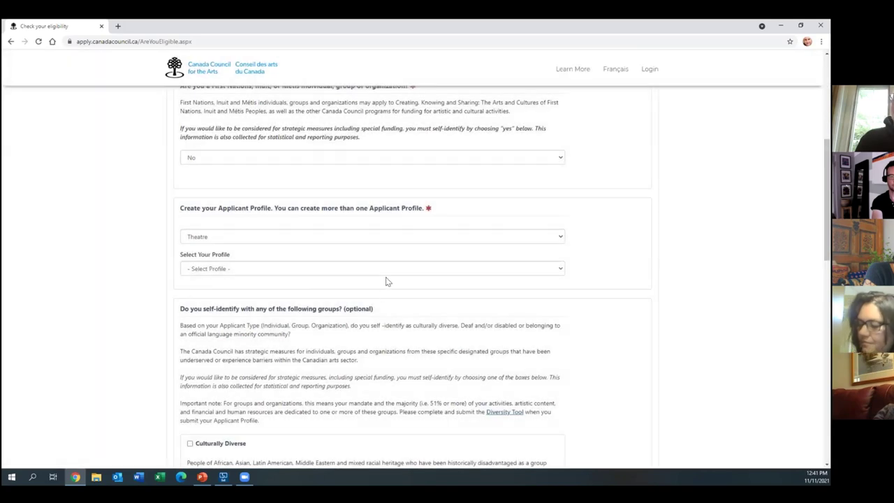
{"action": "left_click", "coordinate": [387, 271]}
{"action": "left_click", "coordinate": [405, 286]}
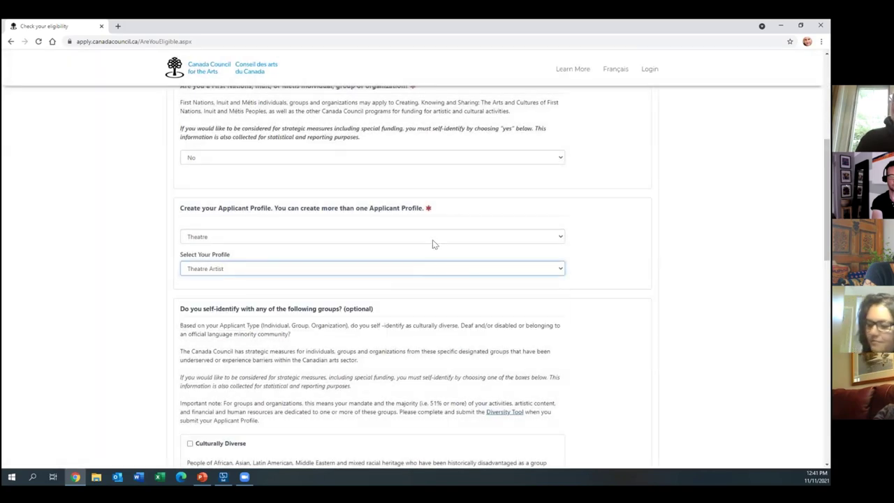
{"action": "left_click", "coordinate": [419, 216]}
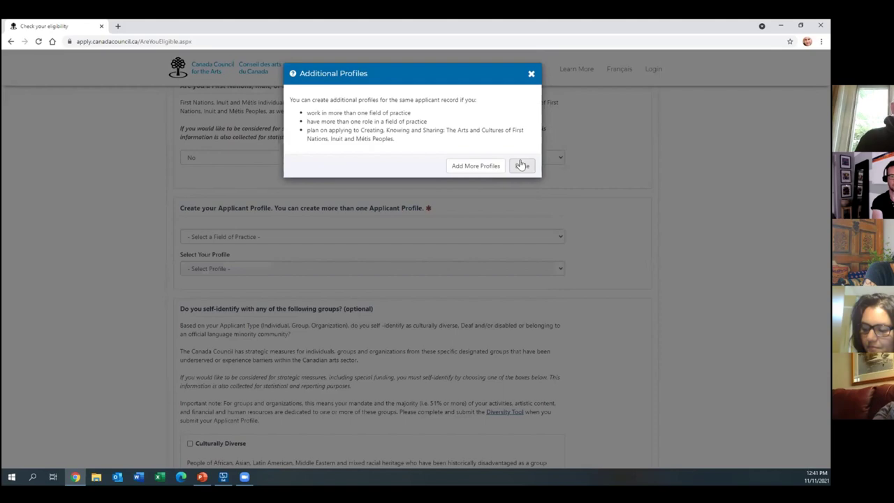
{"action": "left_click", "coordinate": [521, 165]}
Self-identify as Culturally Diverse, Deaf and/or have a disability, and Official Language Minority Community, and review the list of created profiles
{"action": "scroll", "coordinate": [521, 178], "scroll_direction": "down", "scroll_amount": 3}
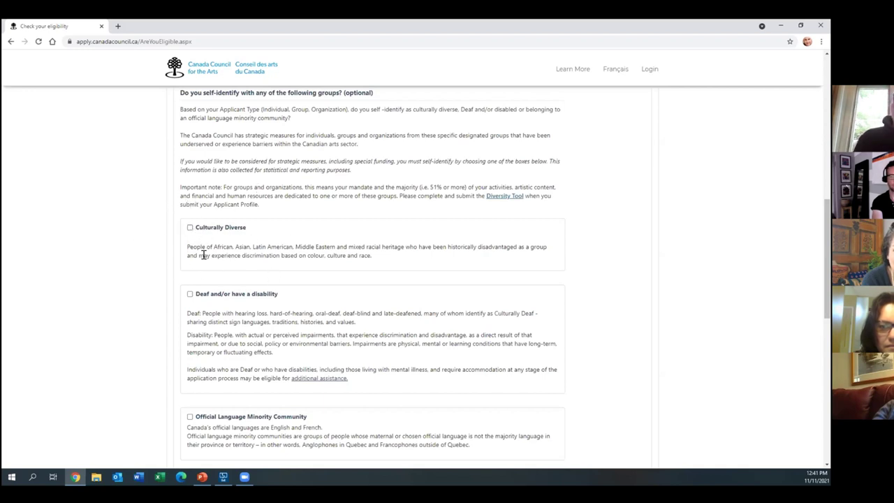
{"action": "left_click", "coordinate": [189, 228]}
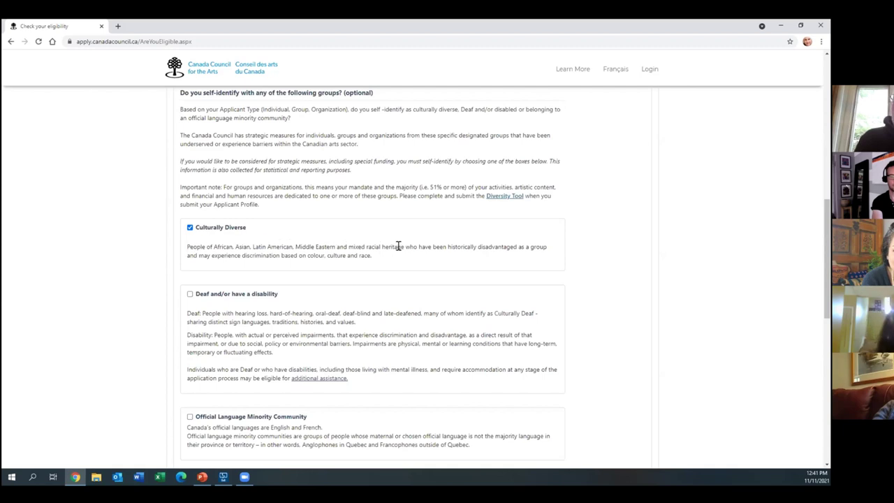
{"action": "scroll", "coordinate": [165, 261], "scroll_direction": "down", "scroll_amount": 1}
{"action": "left_click", "coordinate": [190, 251]}
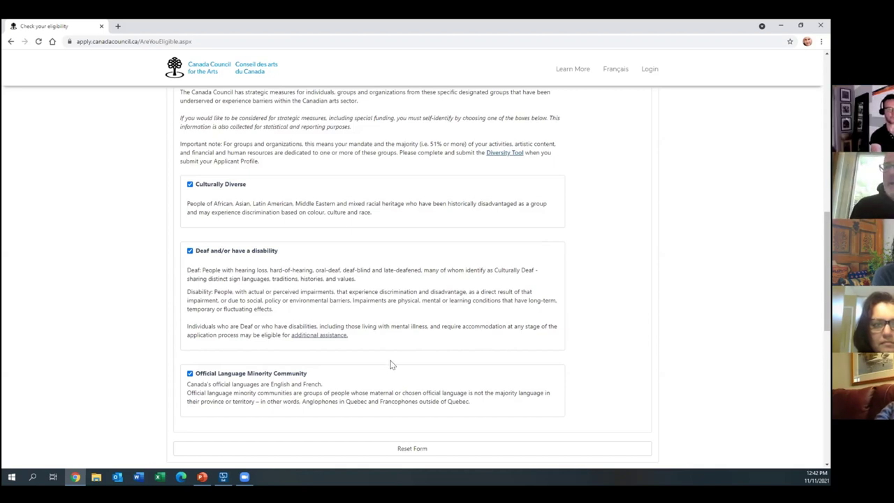
{"action": "scroll", "coordinate": [391, 346], "scroll_direction": "down", "scroll_amount": 2}
{"action": "scroll", "coordinate": [343, 328], "scroll_direction": "down", "scroll_amount": 2}
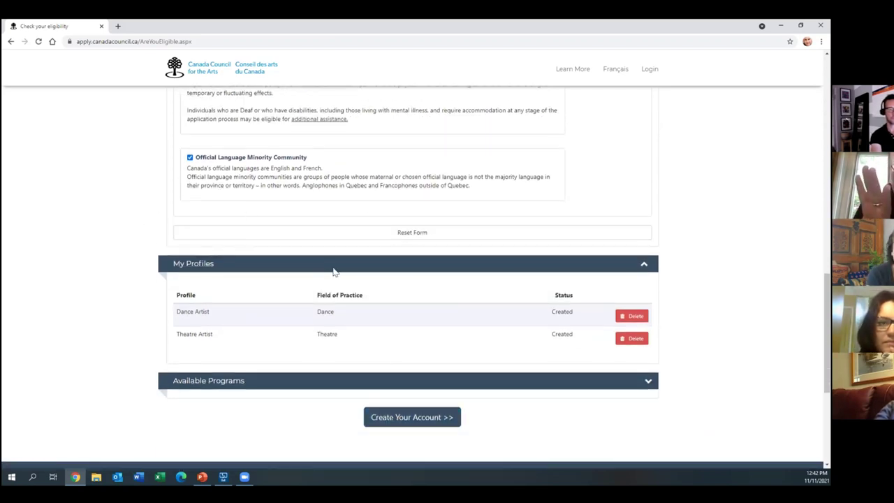
{"action": "scroll", "coordinate": [412, 231], "scroll_direction": "up", "scroll_amount": 2}
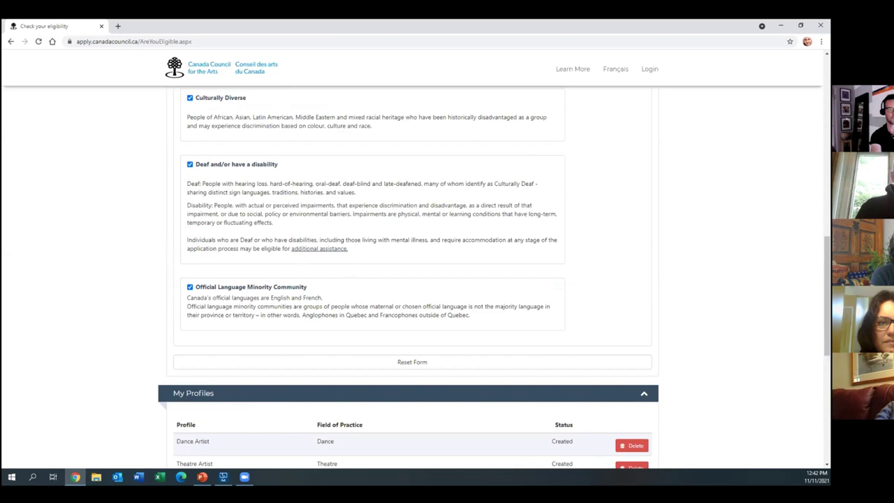
Switch to PowerPoint and resume the slide show from the current slide
{"action": "key", "text": "alt+Tab"}
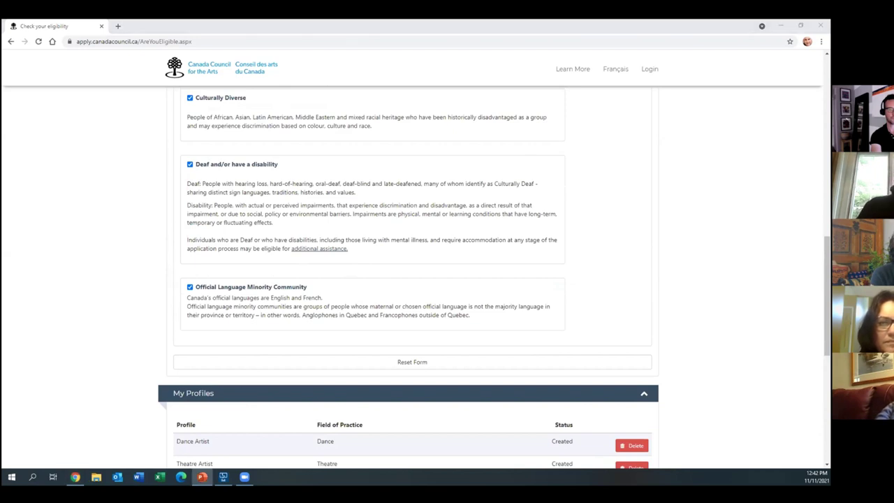
{"action": "key", "text": "shift+F5"}
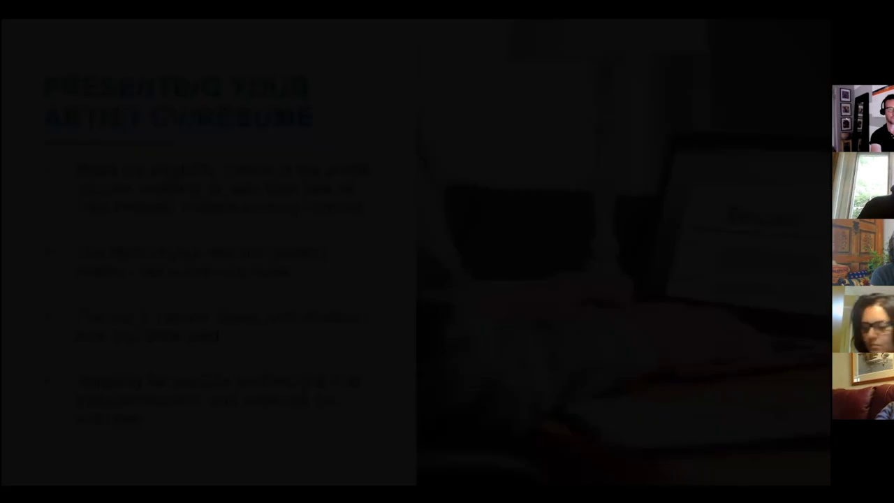